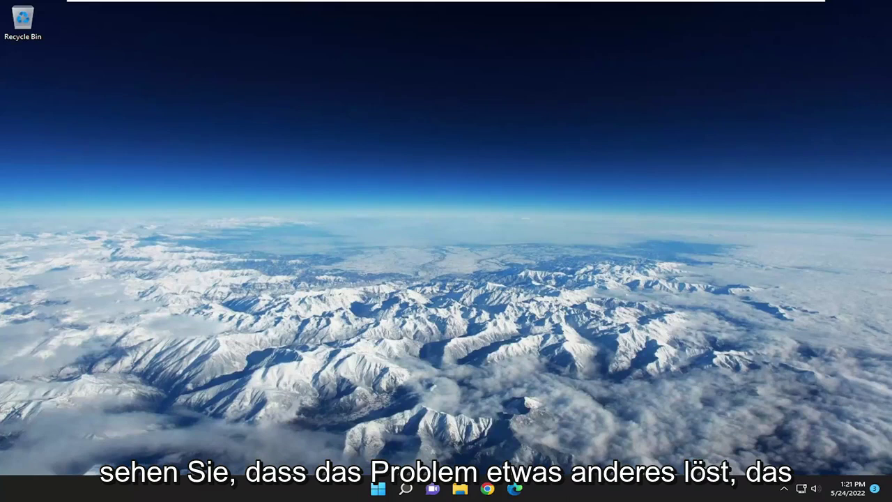
Open Control Panel through a system search and show its items as large icons
{"action": "left_click", "coordinate": [411, 489]}
{"action": "type", "text": "control panel"}
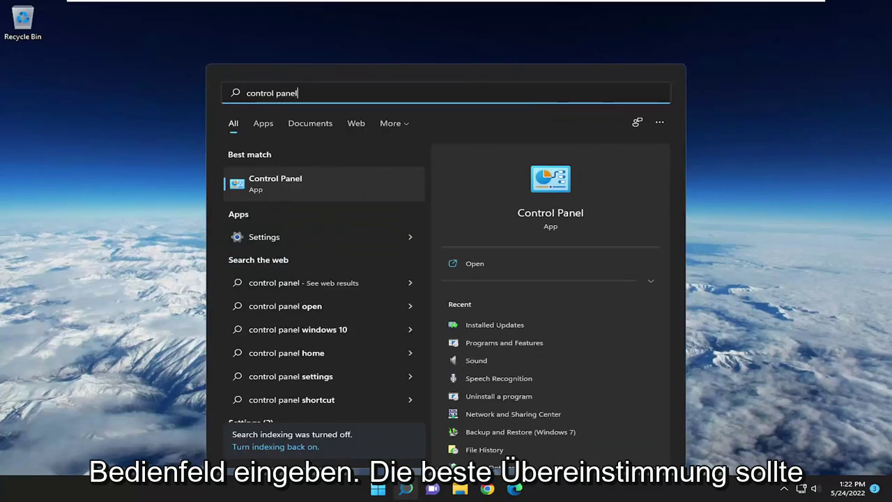
{"action": "left_click", "coordinate": [273, 189]}
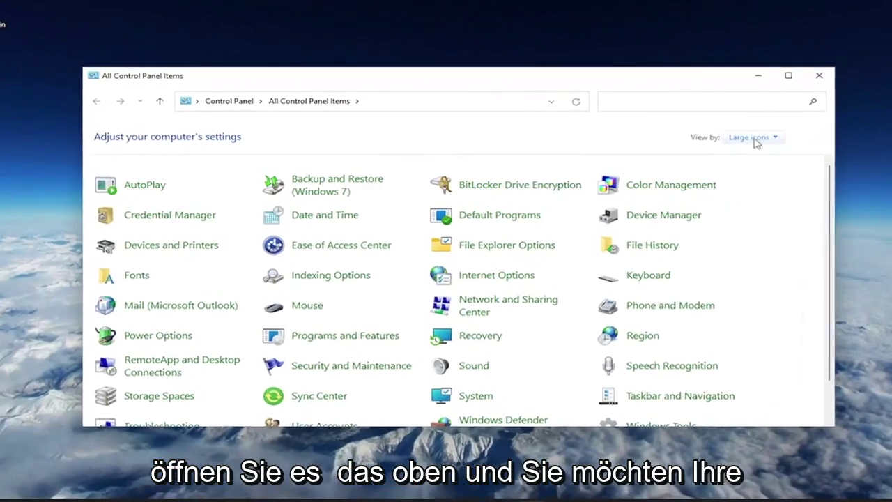
{"action": "left_click", "coordinate": [729, 142]}
{"action": "left_click", "coordinate": [770, 170]}
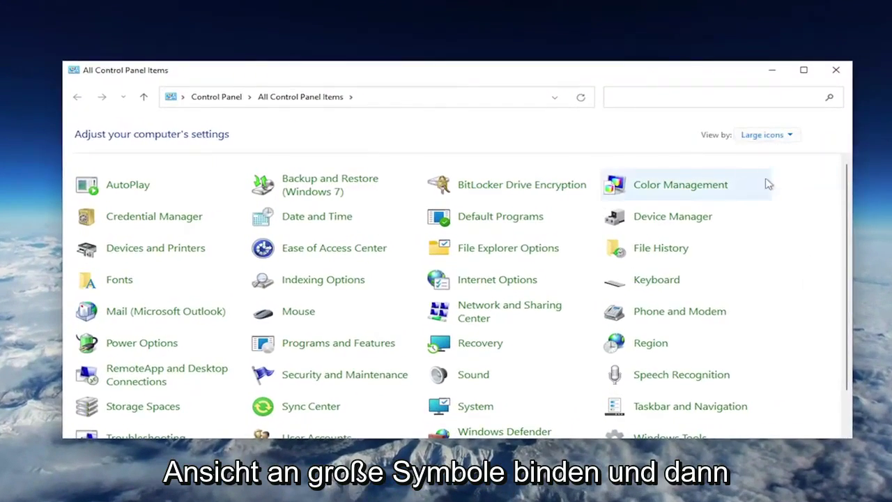
Open the Mouse properties and restore the Normal Select pointer to its default cursor
{"action": "left_click", "coordinate": [298, 311]}
{"action": "left_click_drag", "start_coordinate": [195, 74], "coordinate": [420, 120]}
{"action": "left_click", "coordinate": [317, 139]}
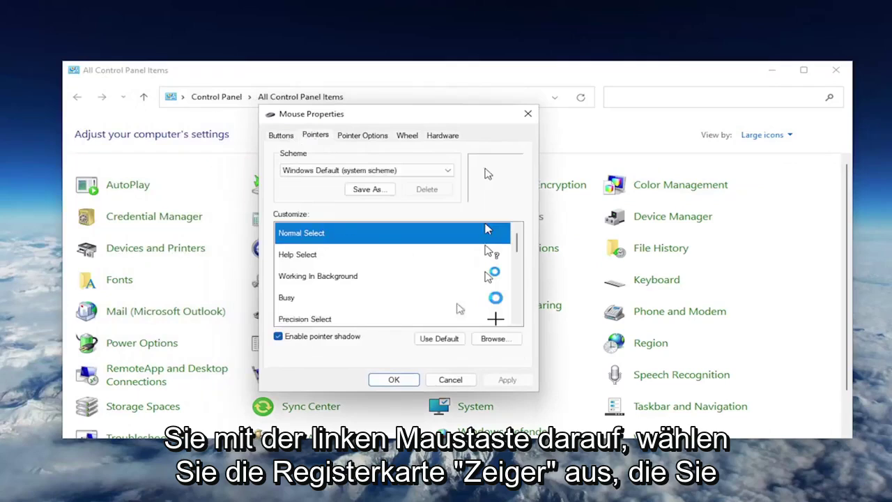
{"action": "left_click", "coordinate": [436, 342]}
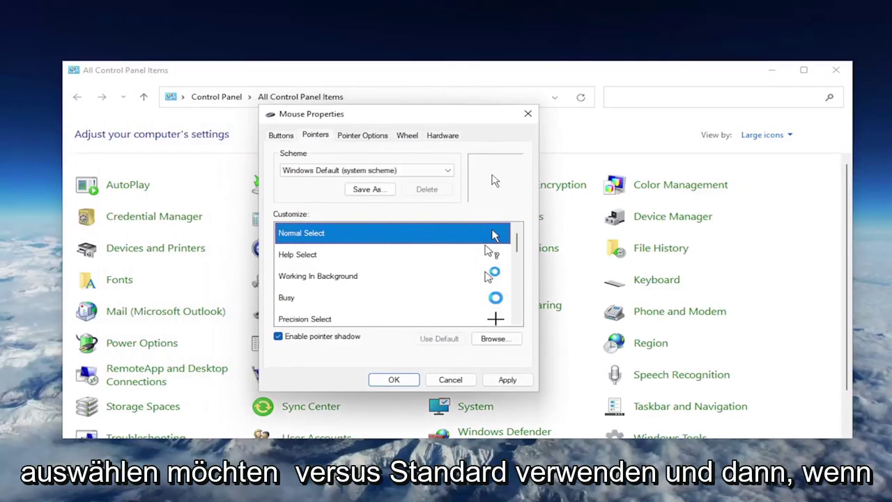
Set the pointer speed to the middle of the slow-to-fast range, apply the mouse properties and close Control Panel
{"action": "left_click", "coordinate": [376, 138]}
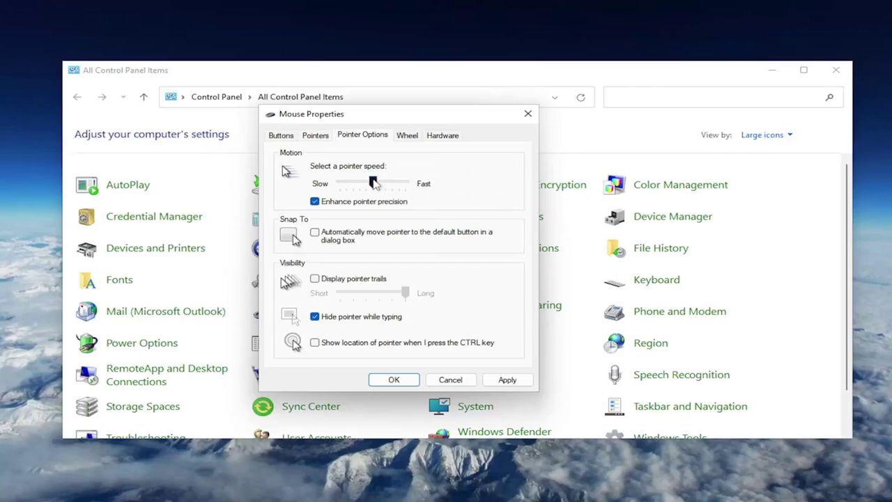
{"action": "mouse_move", "coordinate": [374, 182]}
{"action": "left_mouse_down"}
{"action": "mouse_move", "coordinate": [339, 183]}
{"action": "mouse_move", "coordinate": [375, 190]}
{"action": "left_mouse_up"}
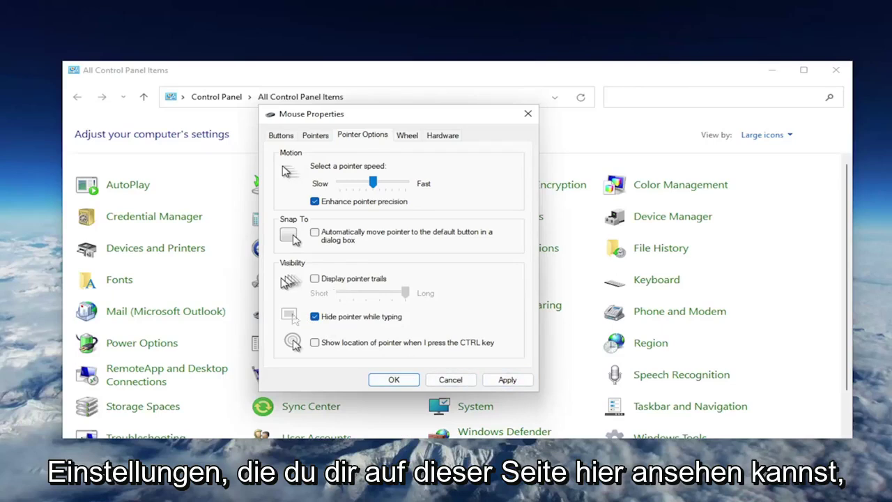
{"action": "left_click", "coordinate": [507, 380]}
{"action": "left_click", "coordinate": [394, 380]}
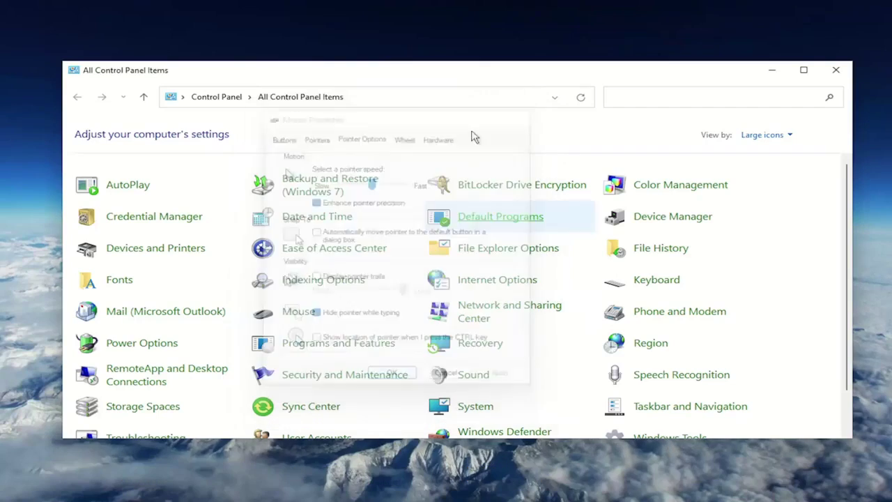
{"action": "left_click", "coordinate": [836, 70]}
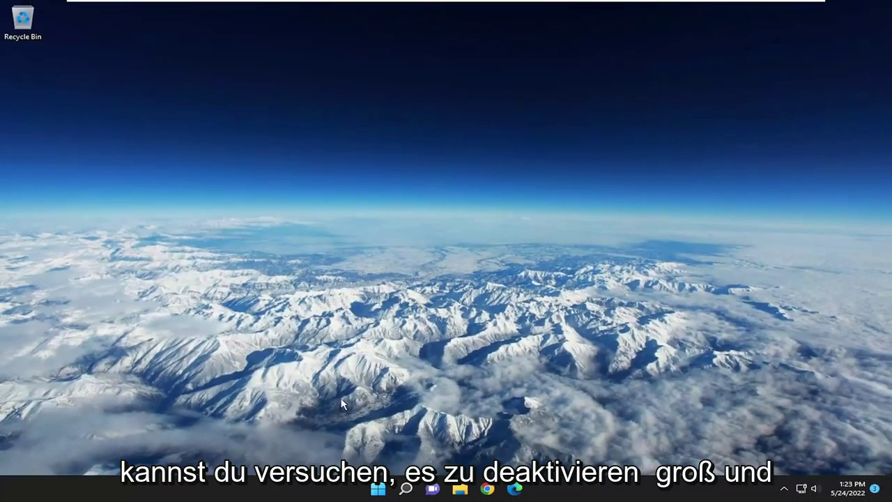
Open Device Manager through a system search and expand the Mice and other pointing devices category
{"action": "left_click", "coordinate": [404, 492]}
{"action": "type", "text": "device manager"}
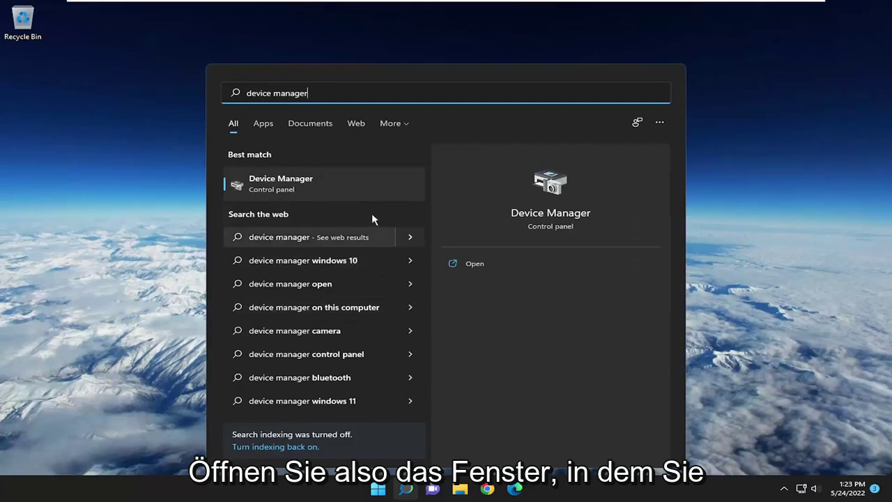
{"action": "left_click", "coordinate": [296, 186]}
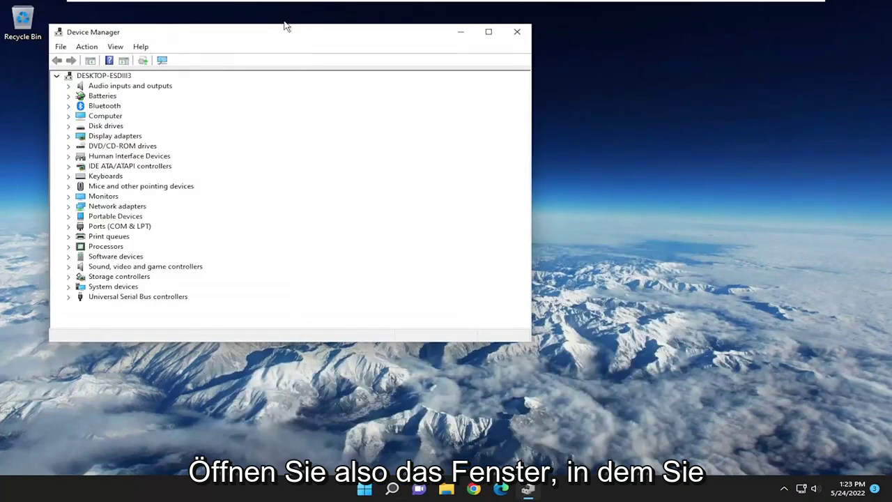
{"action": "left_click_drag", "start_coordinate": [285, 25], "coordinate": [418, 30]}
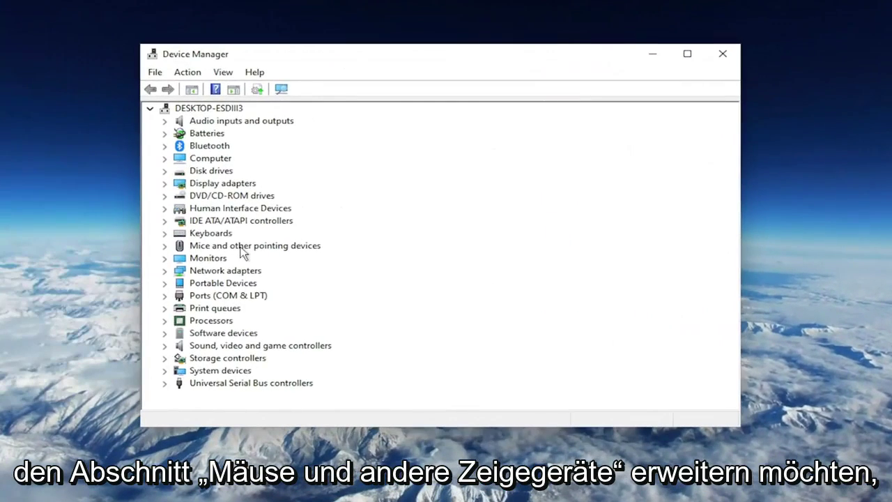
{"action": "double_click", "coordinate": [242, 247]}
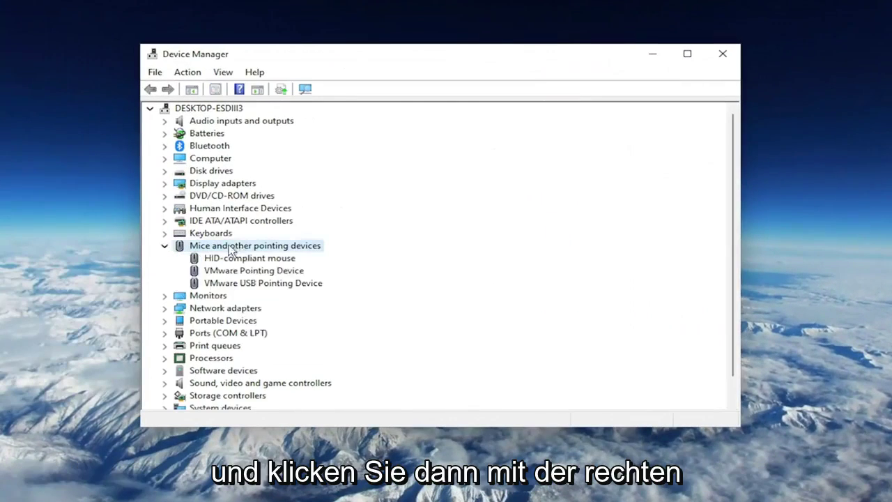
Uninstall the HID-compliant mouse device and confirm its removal
{"action": "left_click", "coordinate": [265, 284]}
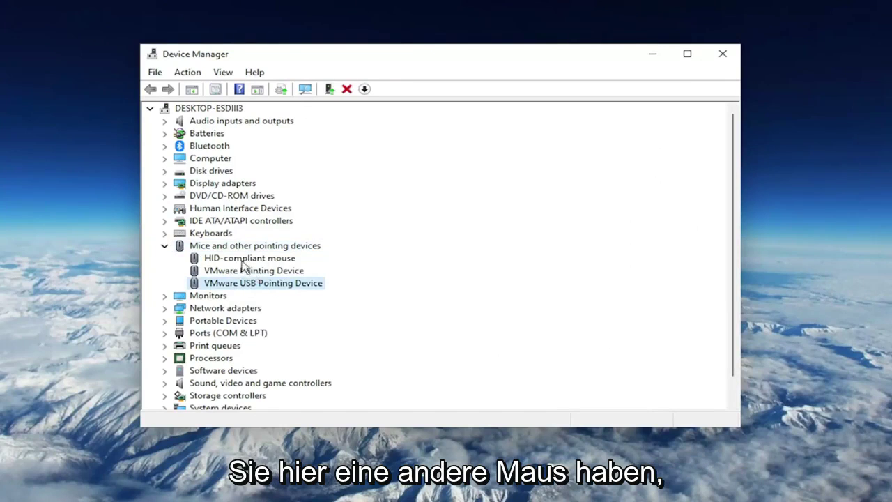
{"action": "left_click", "coordinate": [244, 261]}
{"action": "right_click", "coordinate": [248, 260]}
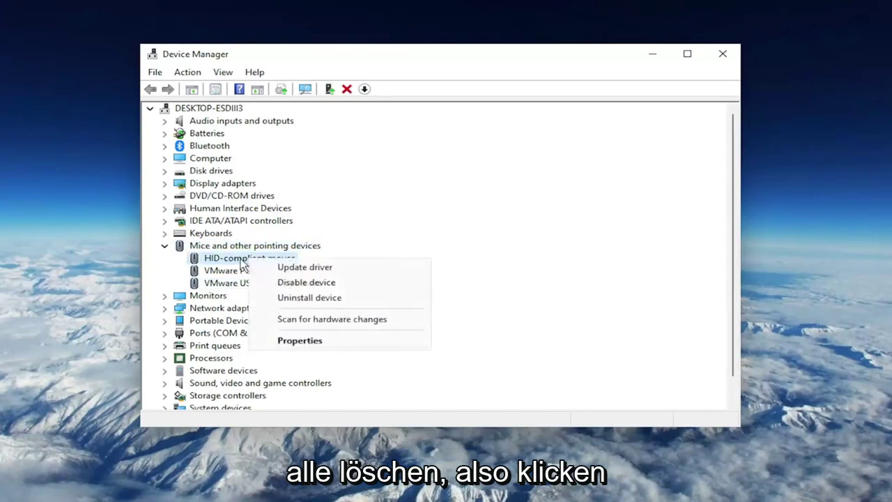
{"action": "left_click", "coordinate": [281, 299]}
{"action": "left_click", "coordinate": [474, 325]}
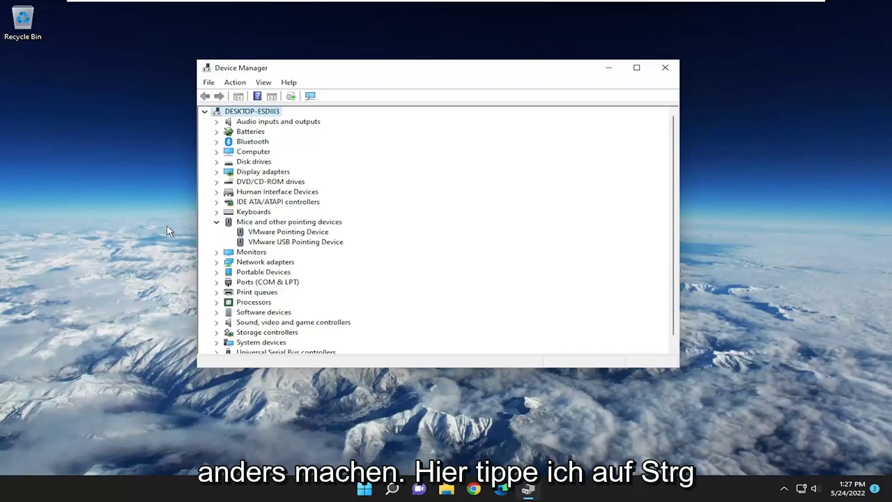
Restart the computer from the power options on the Windows security screen
{"action": "key", "text": "ctrl+alt+Delete"}
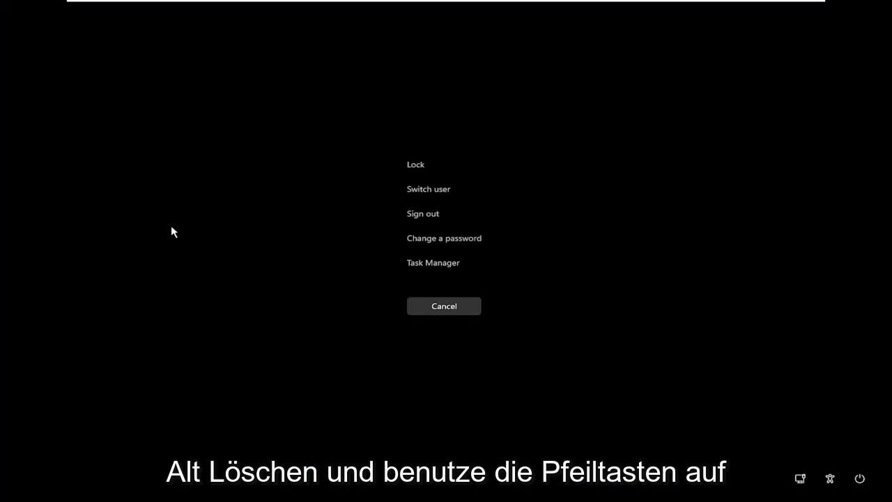
{"action": "key", "text": "Down"}
{"action": "key", "text": "Up"}
{"action": "key", "text": "Up"}
{"action": "key", "text": "Up"}
{"action": "key", "text": "Up"}
{"action": "key", "text": "Up"}
{"action": "key", "text": "Up"}
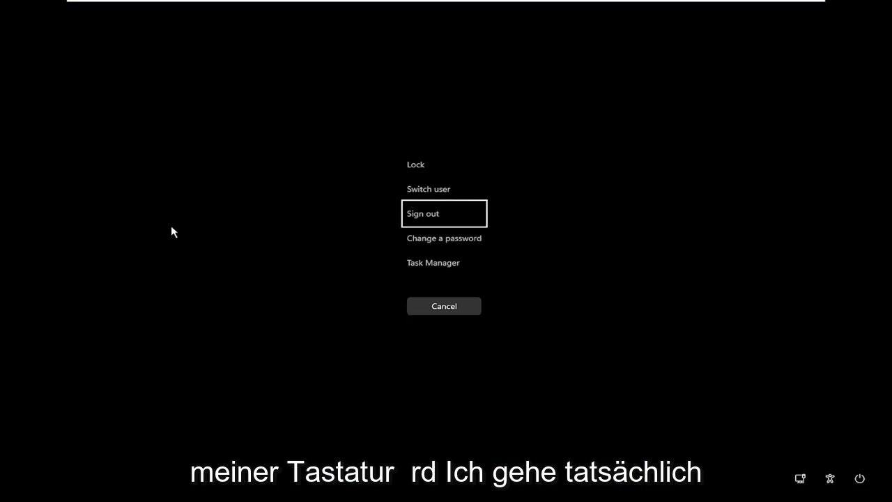
{"action": "key", "text": "Return"}
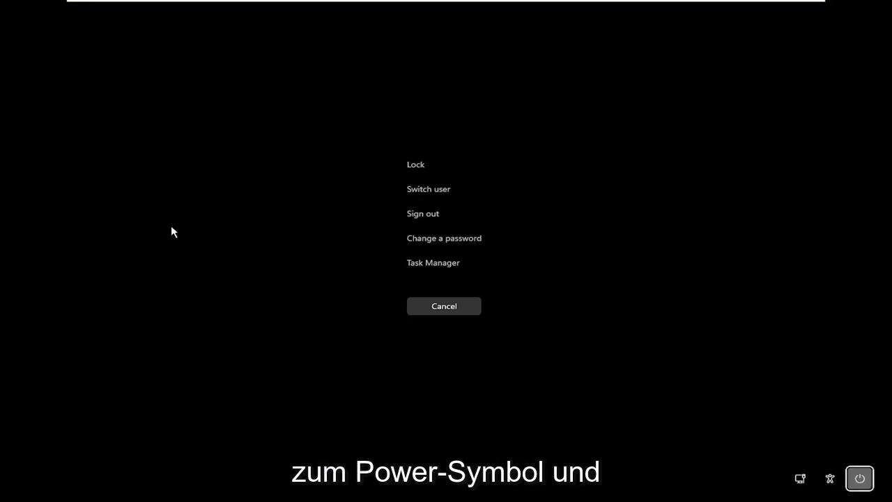
{"action": "key", "text": "Down"}
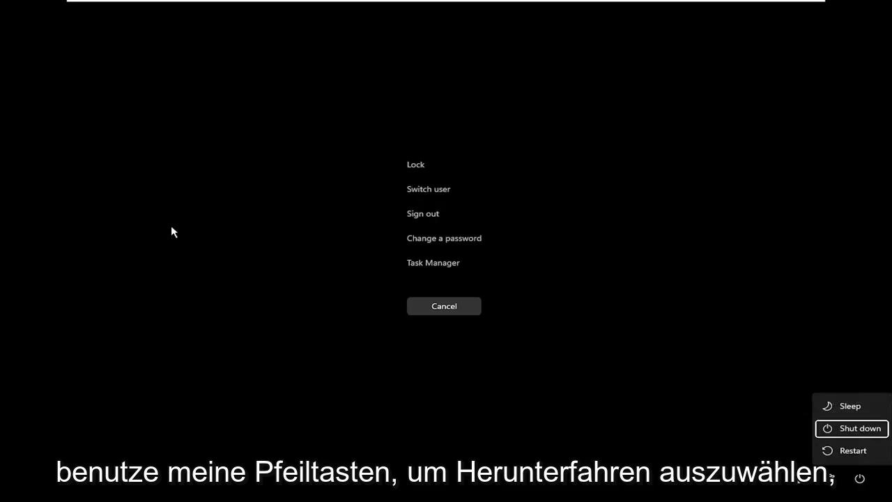
{"action": "key", "text": "Up"}
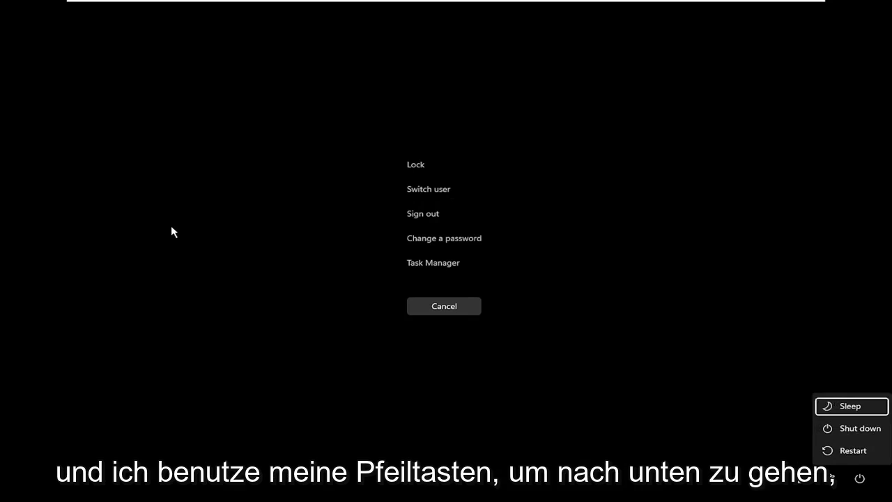
{"action": "key", "text": "Down"}
{"action": "key", "text": "Down"}
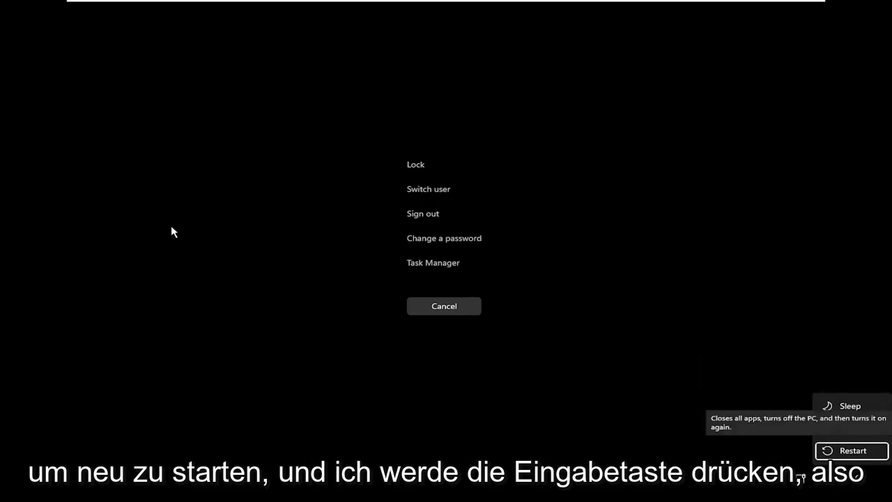
{"action": "key", "text": "Return"}
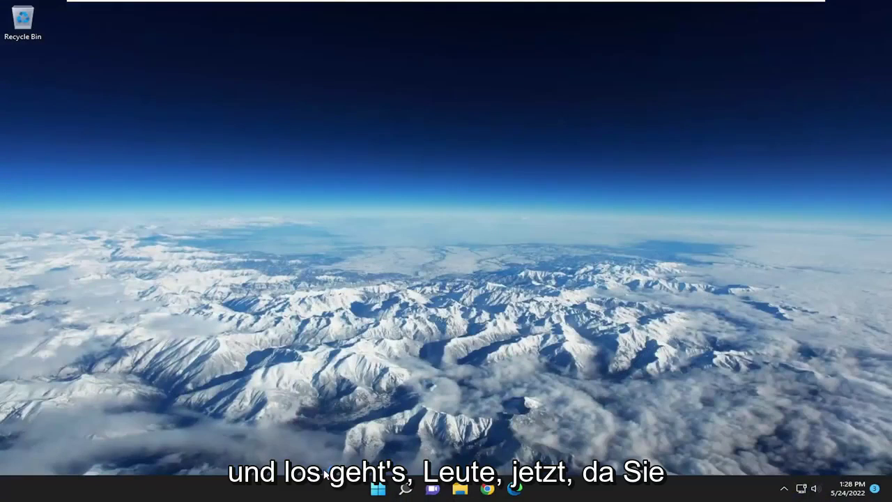
{"action": "left_click", "coordinate": [404, 490]}
{"action": "left_click", "coordinate": [378, 490]}
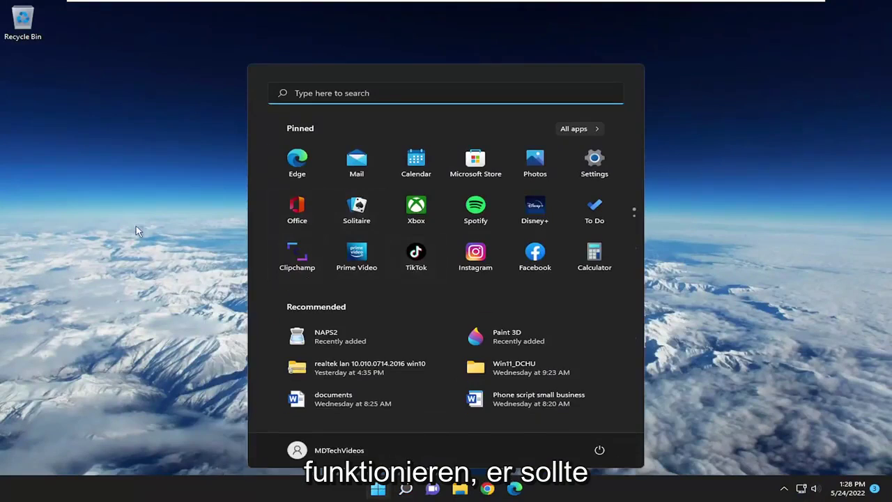
{"action": "left_click", "coordinate": [263, 234]}
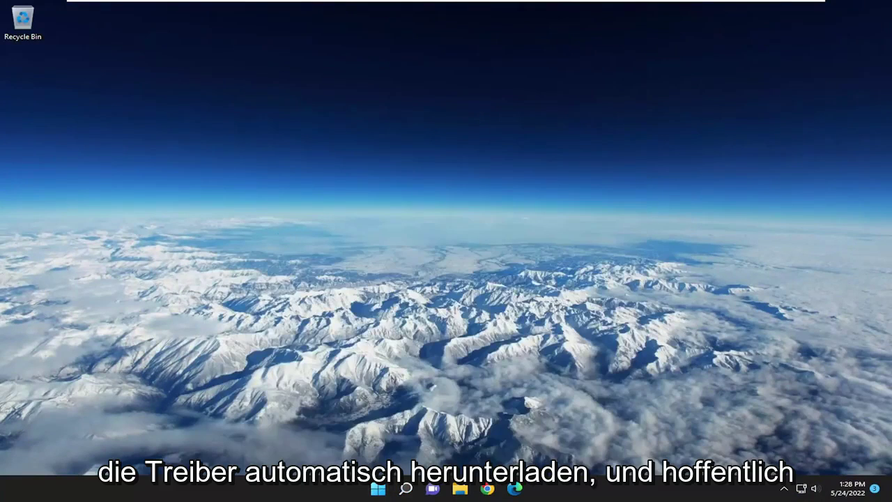